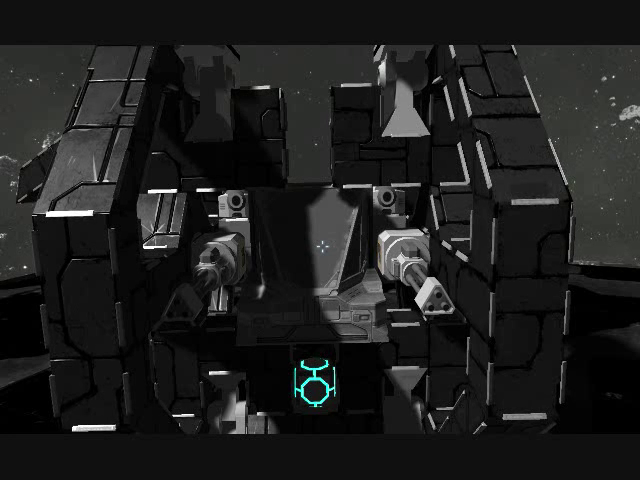
# Step: Walk forward to the droideka's cockpit until the seat is highlighted
pyautogui.press('w')
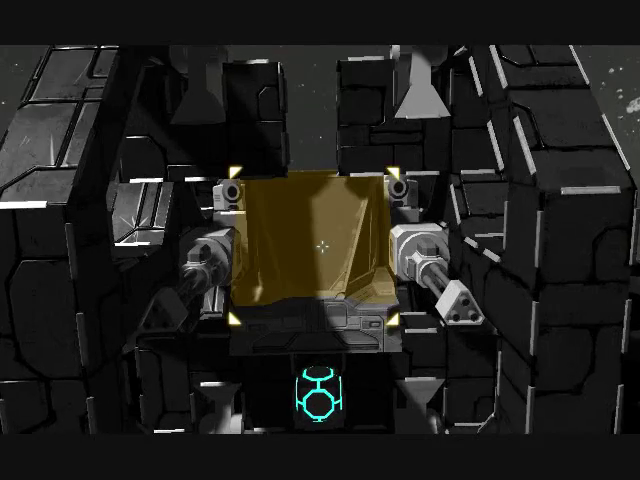